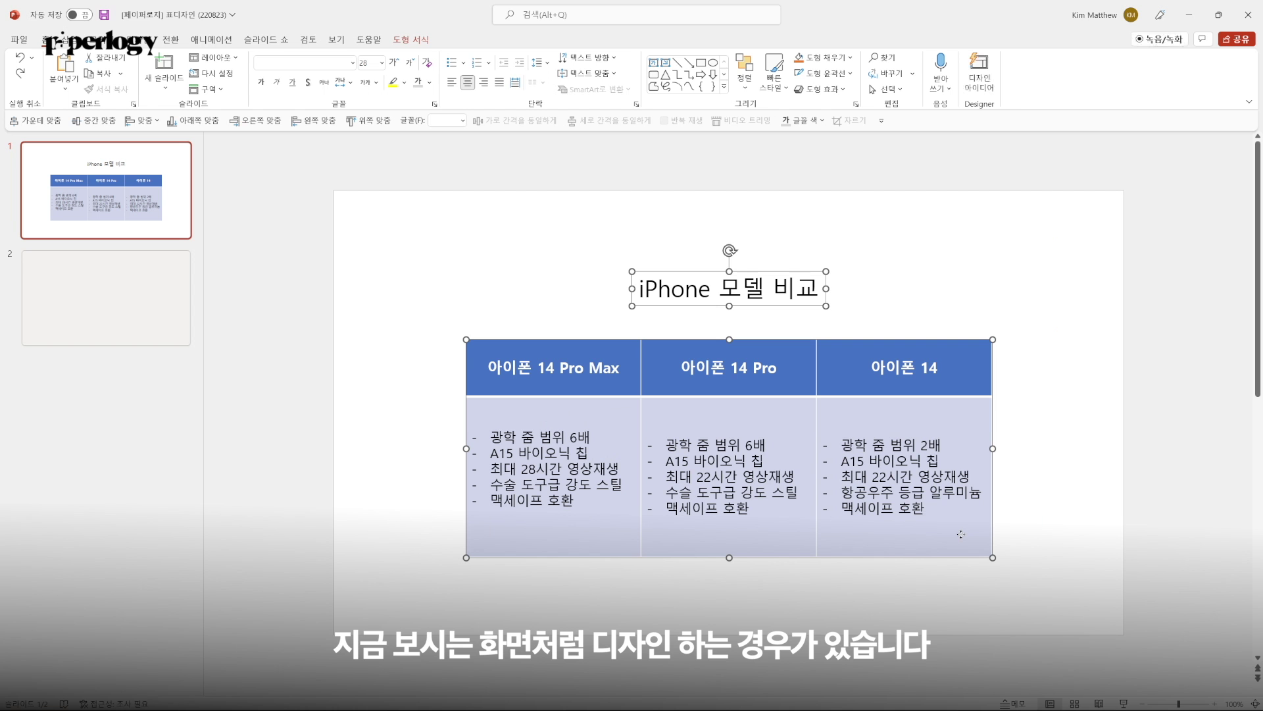
- Preview the iPhone comparison slide full-screen in Slide Show, then return to editing
left_click(879, 289)
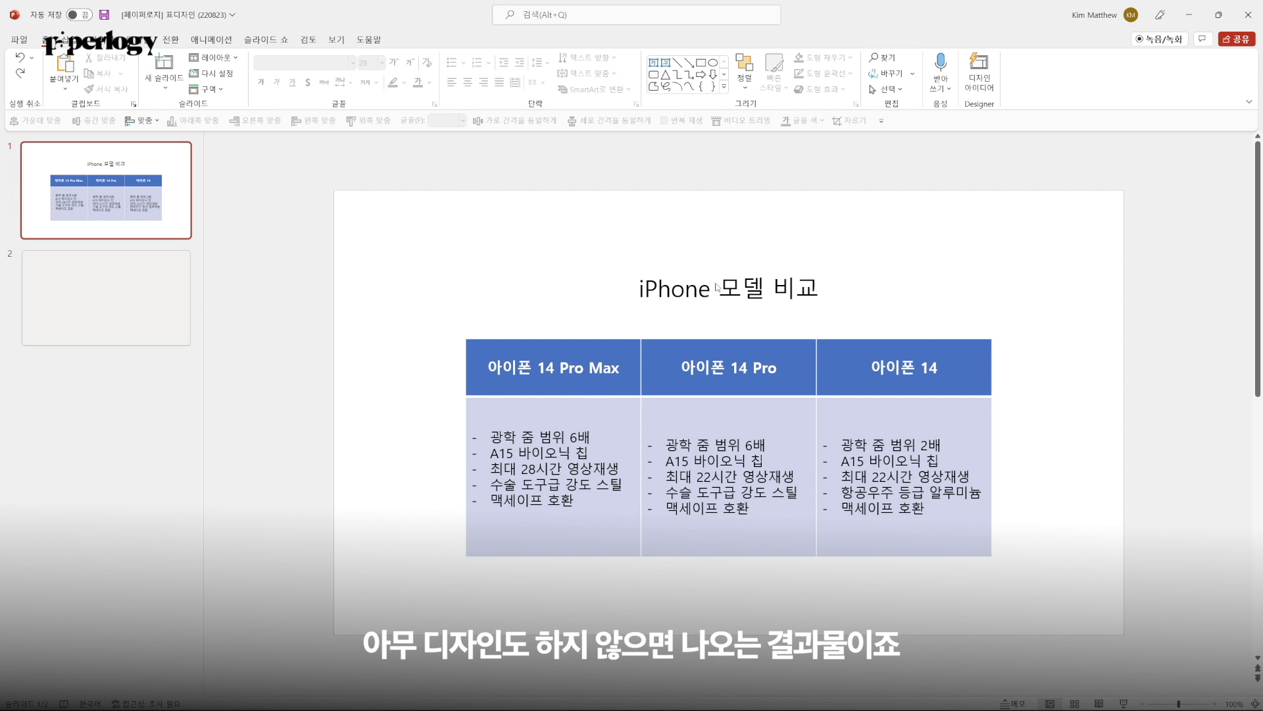
left_click(724, 289)
key("F5")
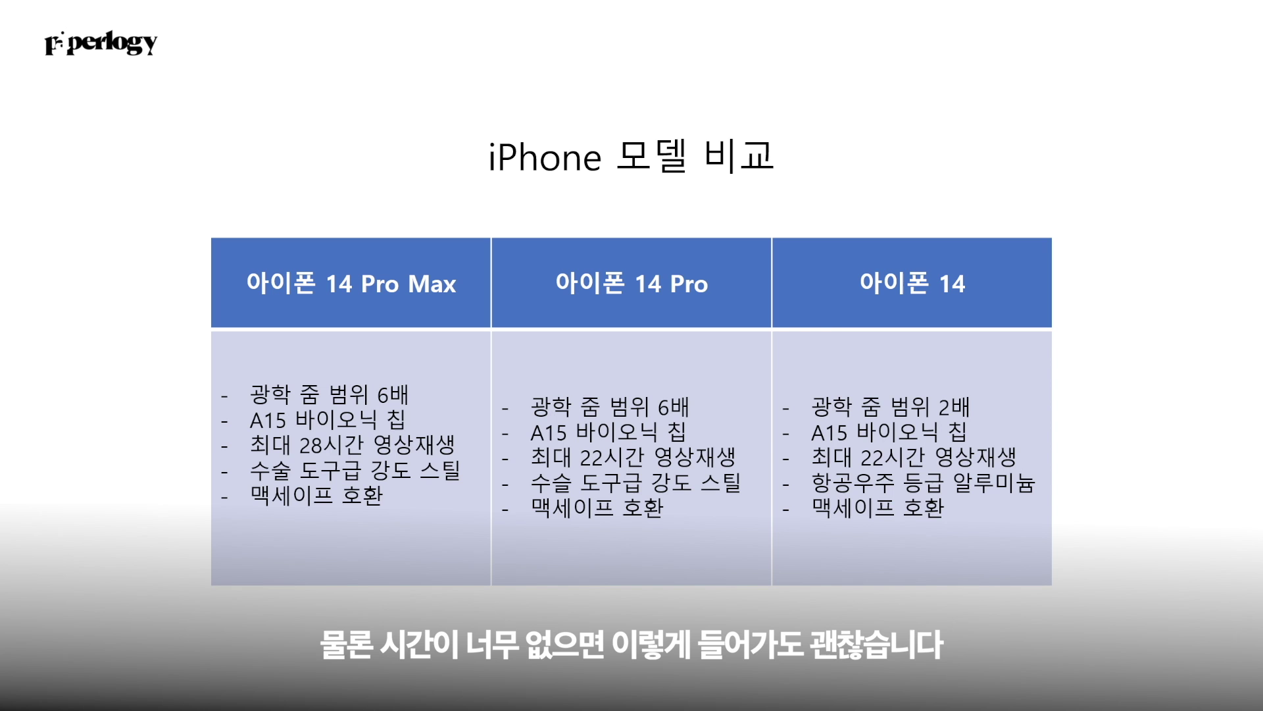
key("Escape")
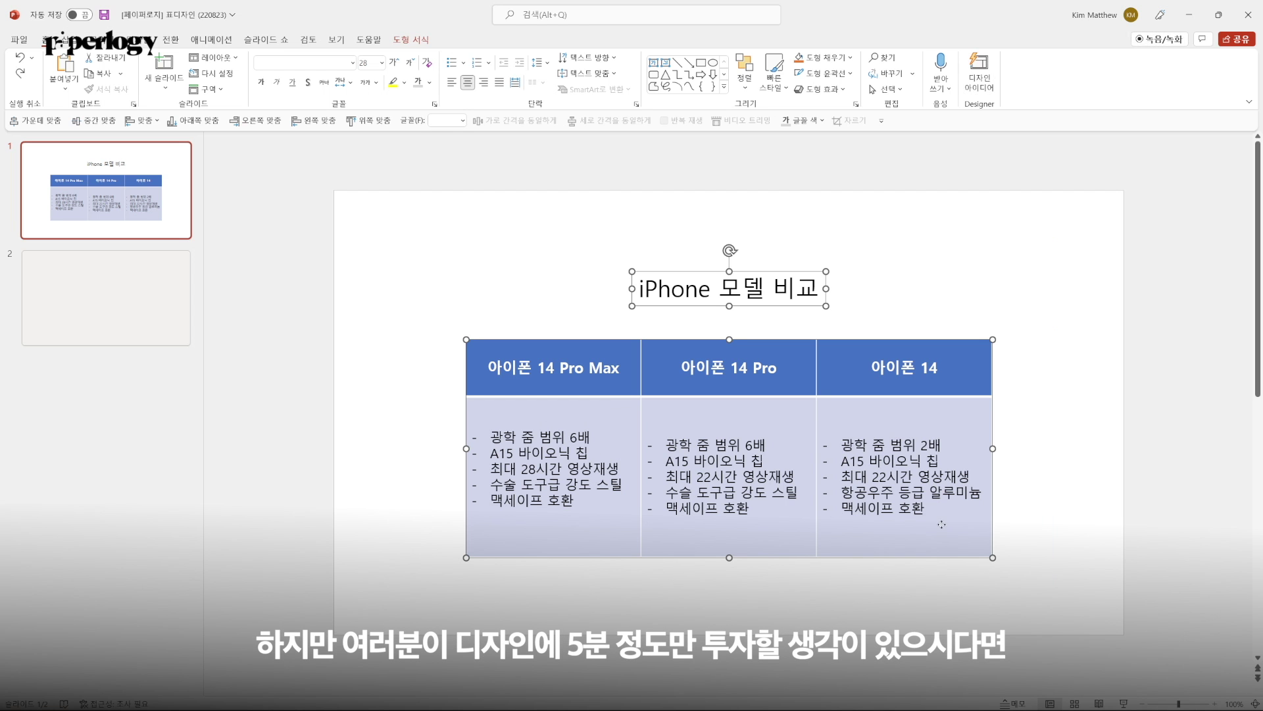
- Go to slide 3, the copy of the comparison slide with the faded Compare iPhones title
left_click(878, 286)
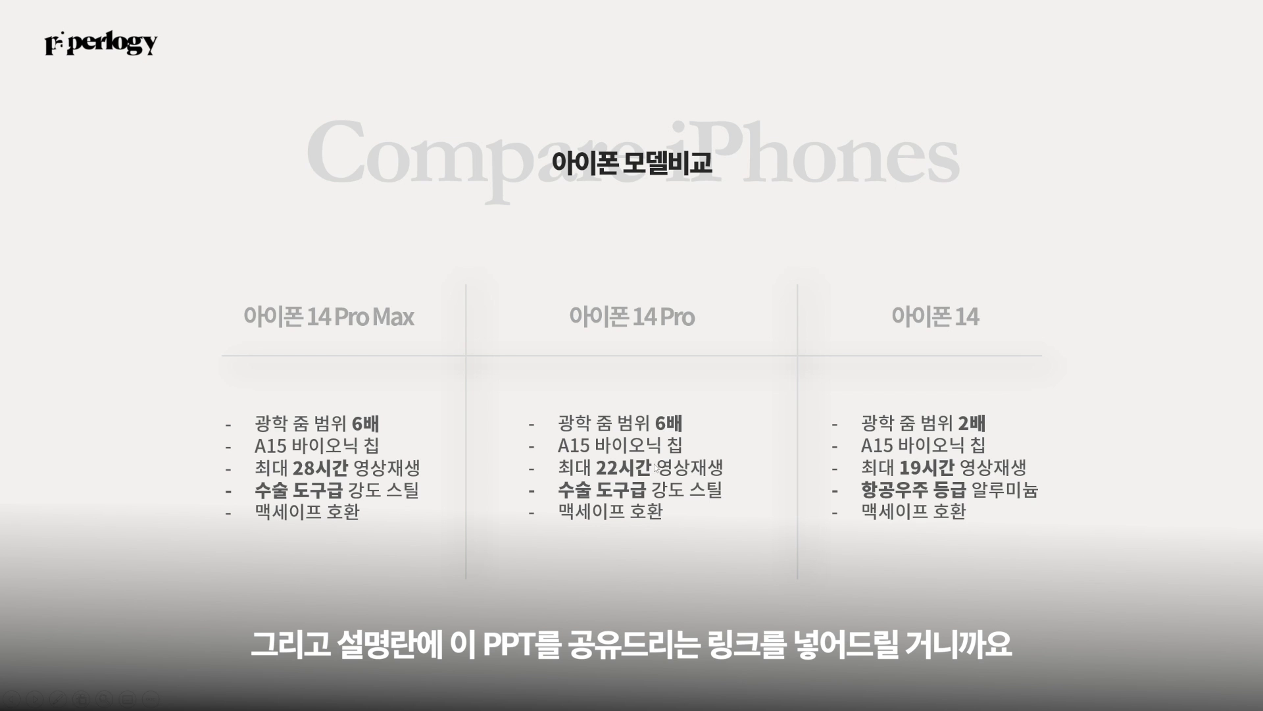
key("Escape")
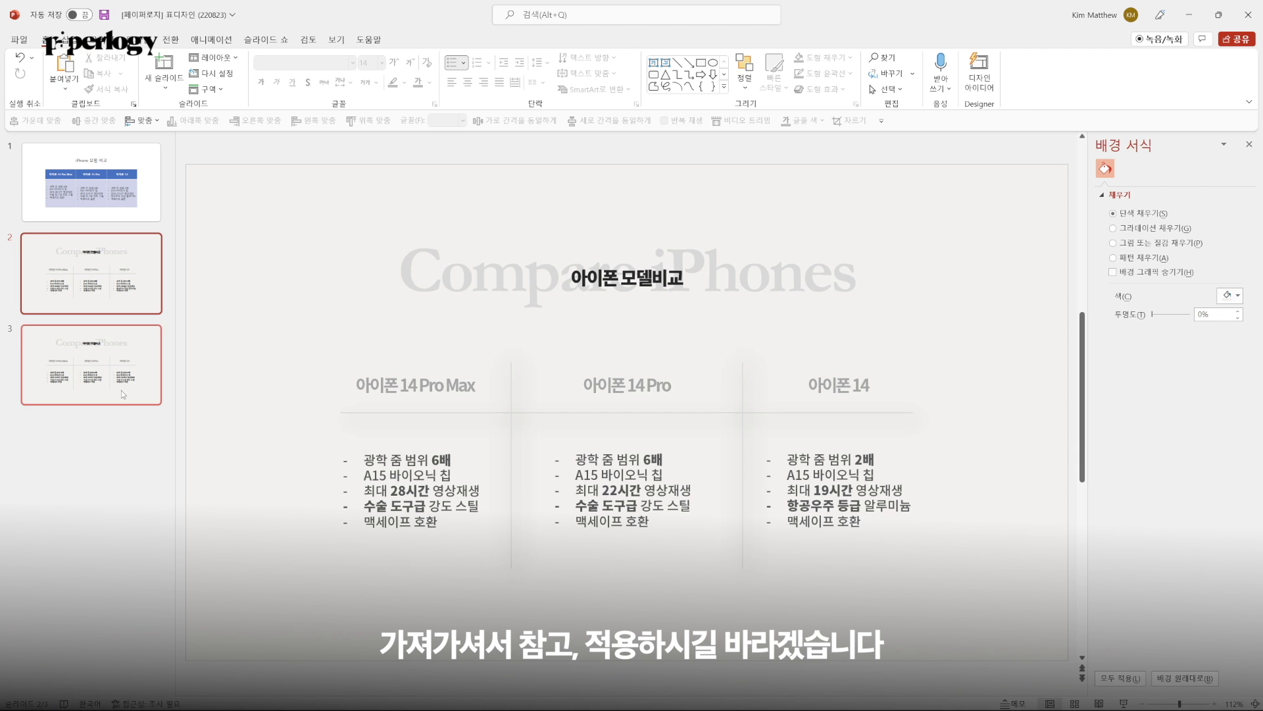
left_click(121, 389)
key("Delete")
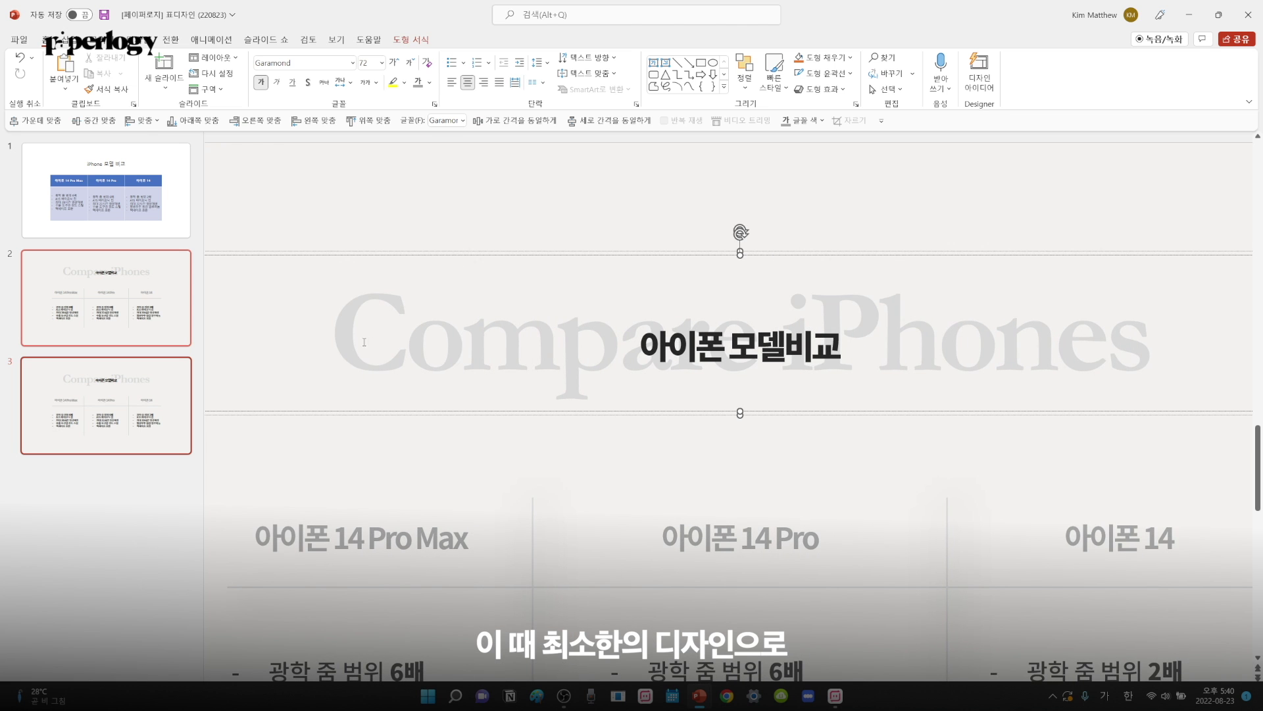
- Move the Korean title 아이폰 모델비교 up above the faded Compare iPhones text
left_click_drag(334, 339, 1094, 369)
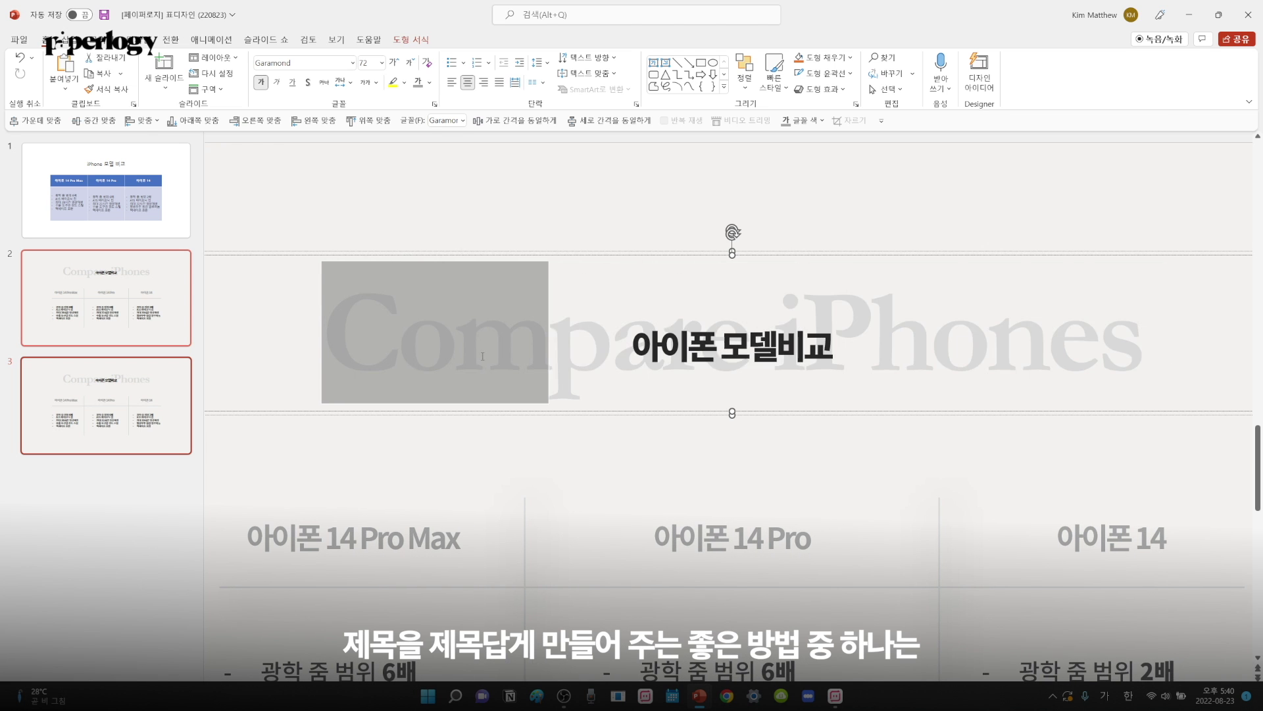
mouse_move(1095, 369)
left_mouse_down()
mouse_move(537, 344)
mouse_move(1148, 363)
left_mouse_up()
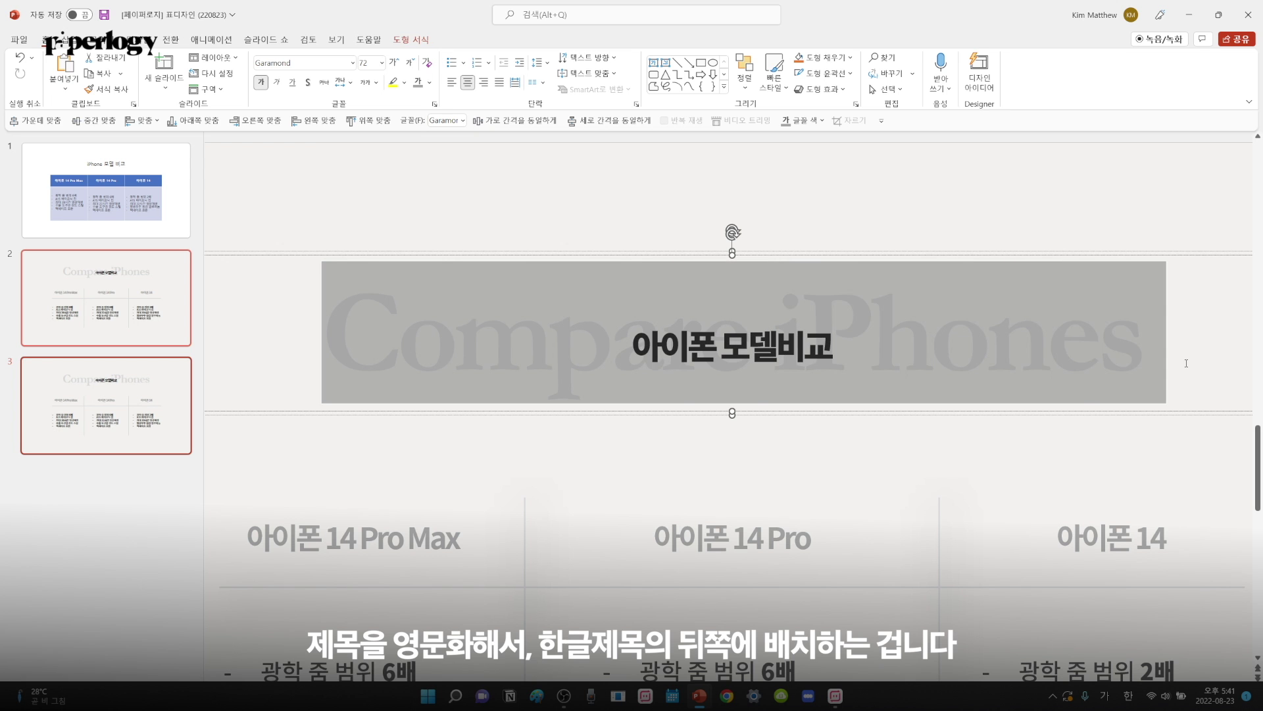
left_click(723, 339)
left_click_drag(752, 322, 752, 215)
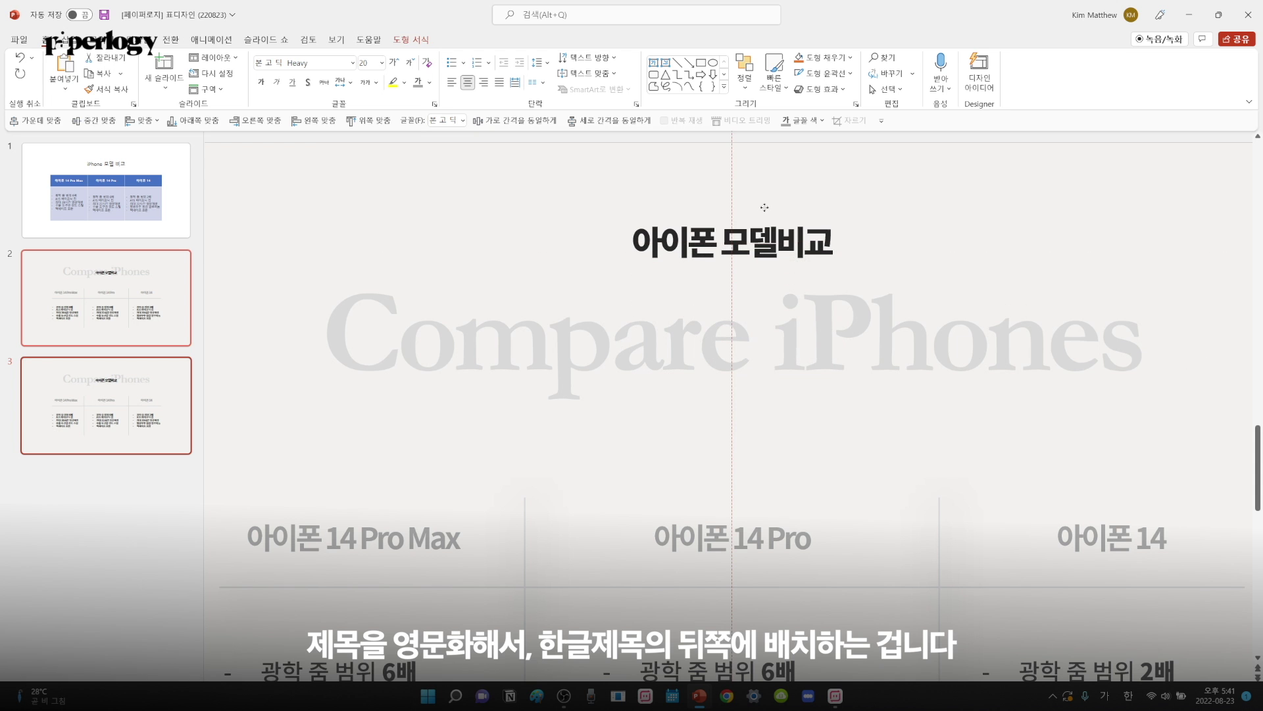
- Give the callout over the faded text the label 디자인 요소일 뿐
triple_click(762, 301)
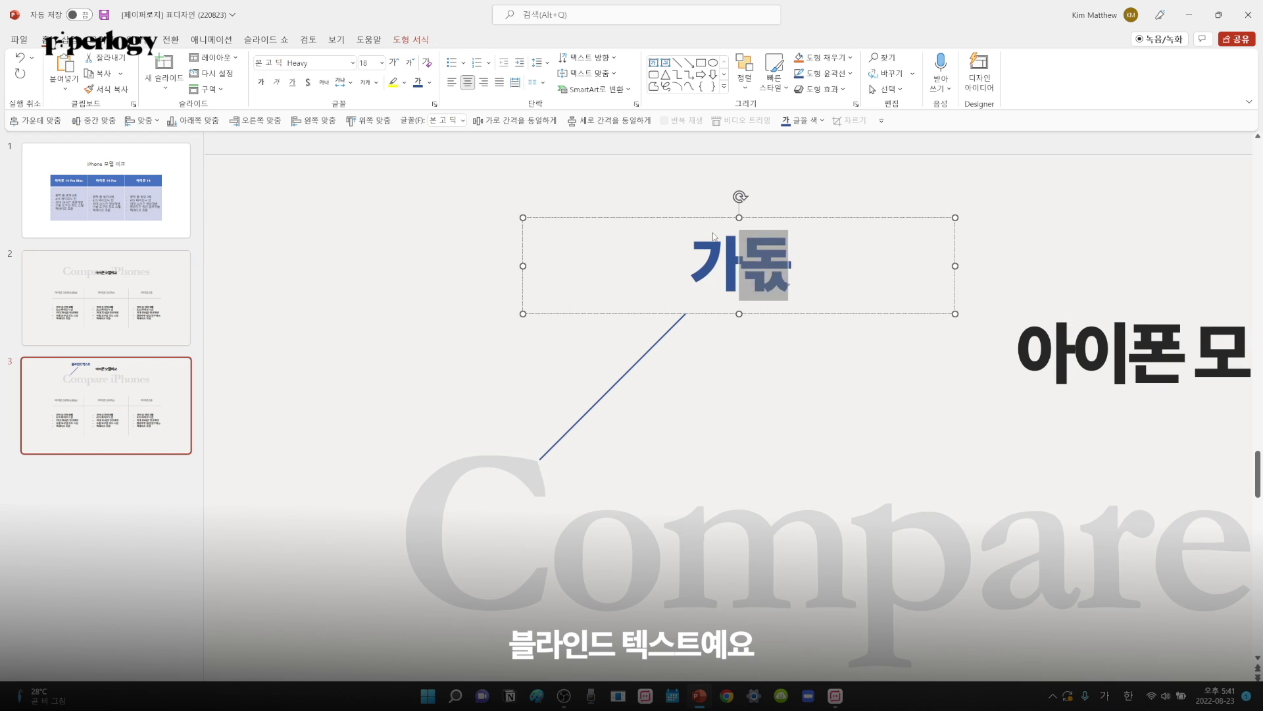
type("성 불필요")
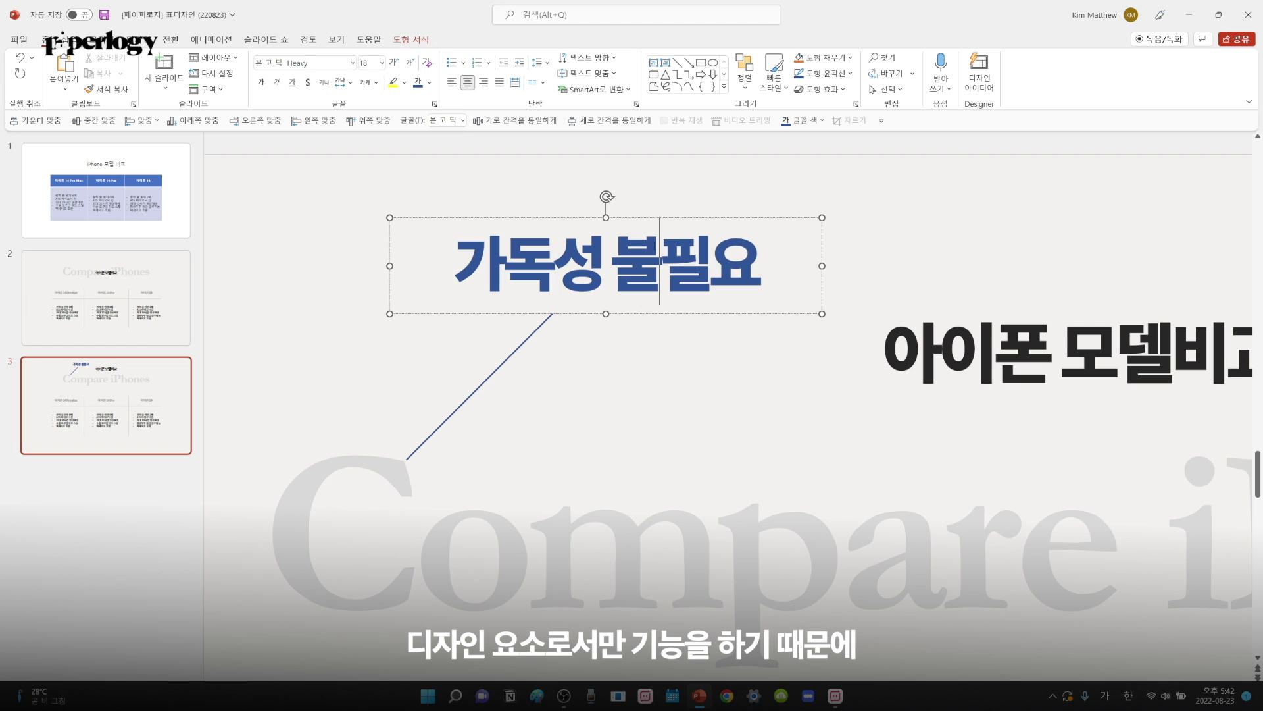
key("ctrl+a")
type("디자인 요소일 뿐")
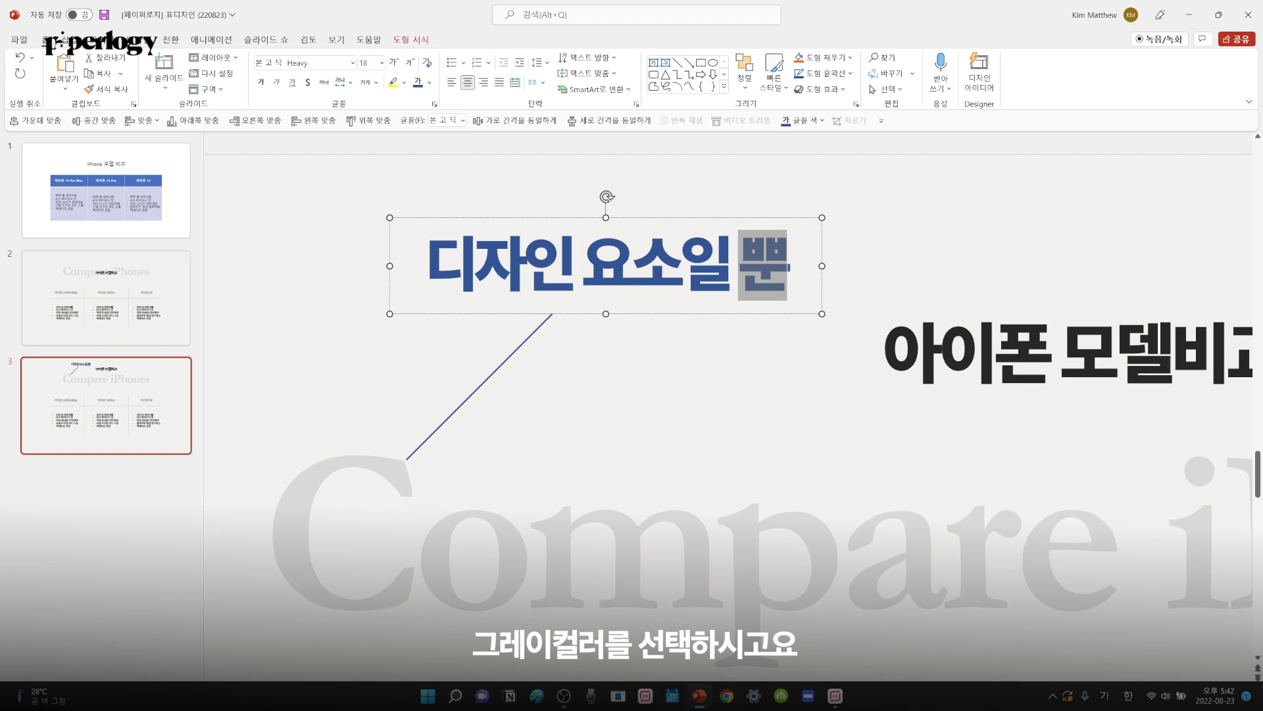
- Drag the Korean title box down the slide
left_click(1118, 355)
left_click_drag(761, 300, 761, 511)
scroll(309, 245, "down", 2)
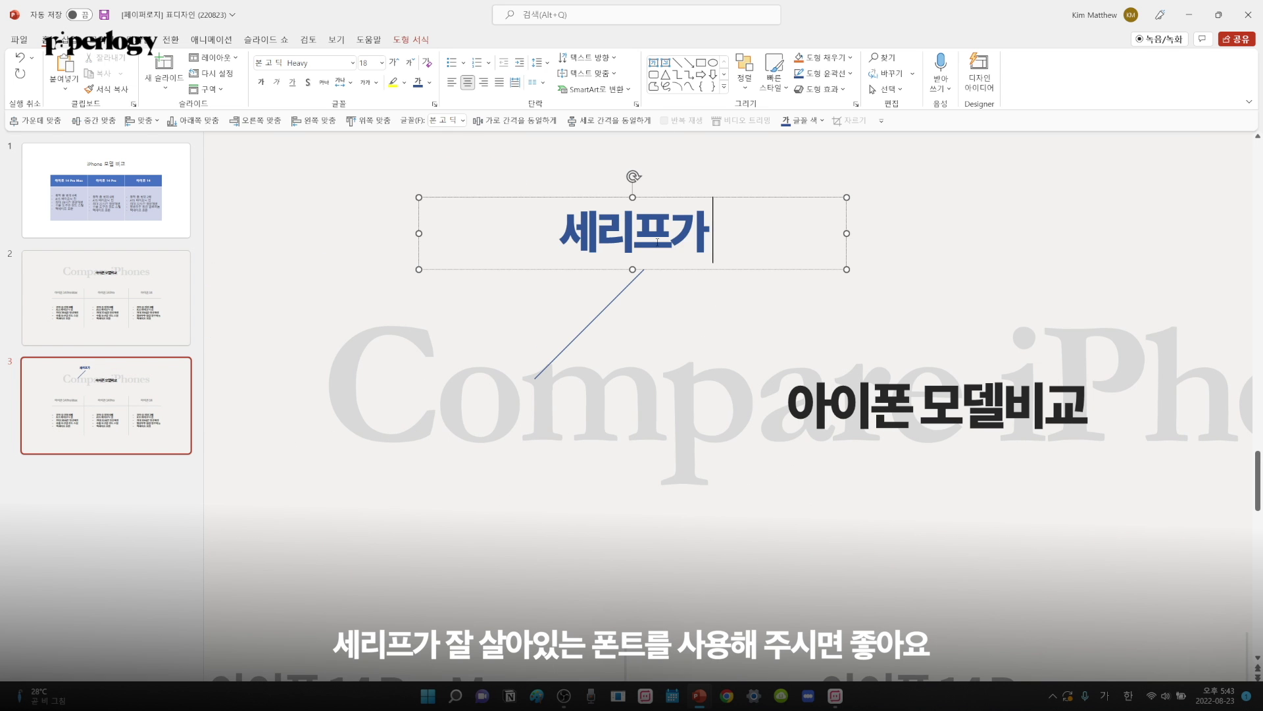
- Change the callout to 세리프가 잘 살아있는 폰트 and widen it so it fits one line
type("잘 살아있는 ")
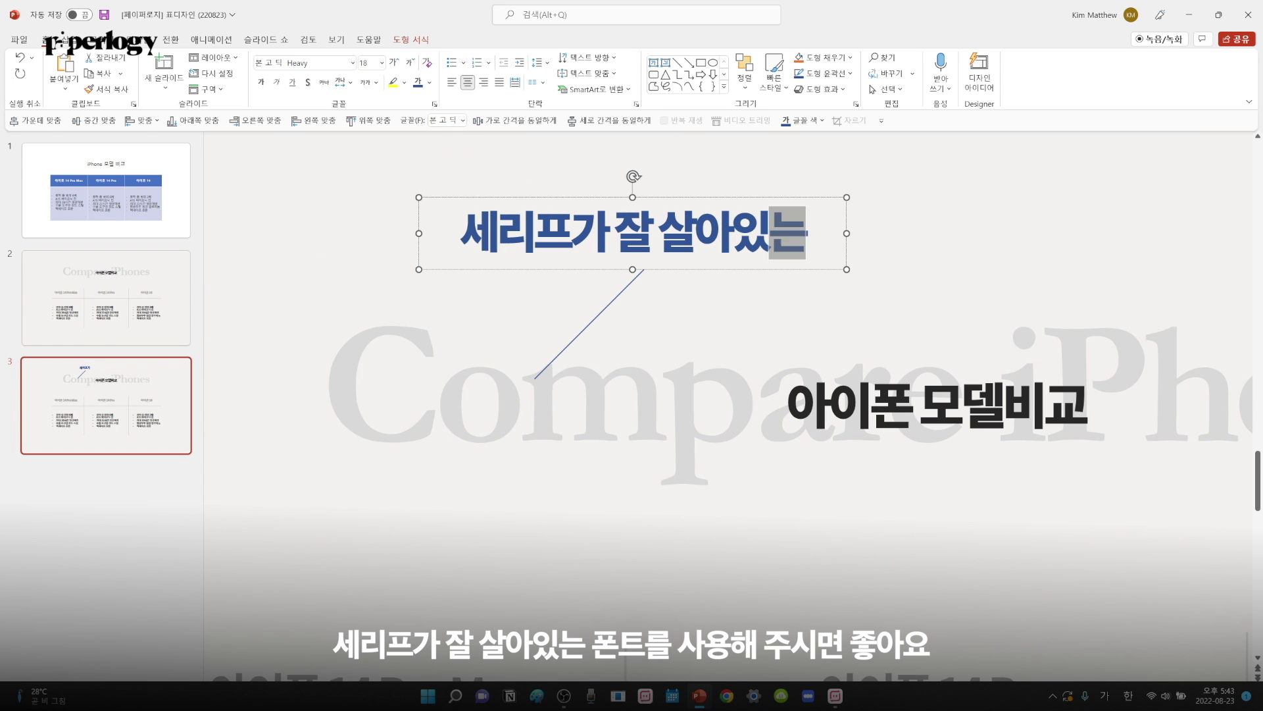
type("폰트")
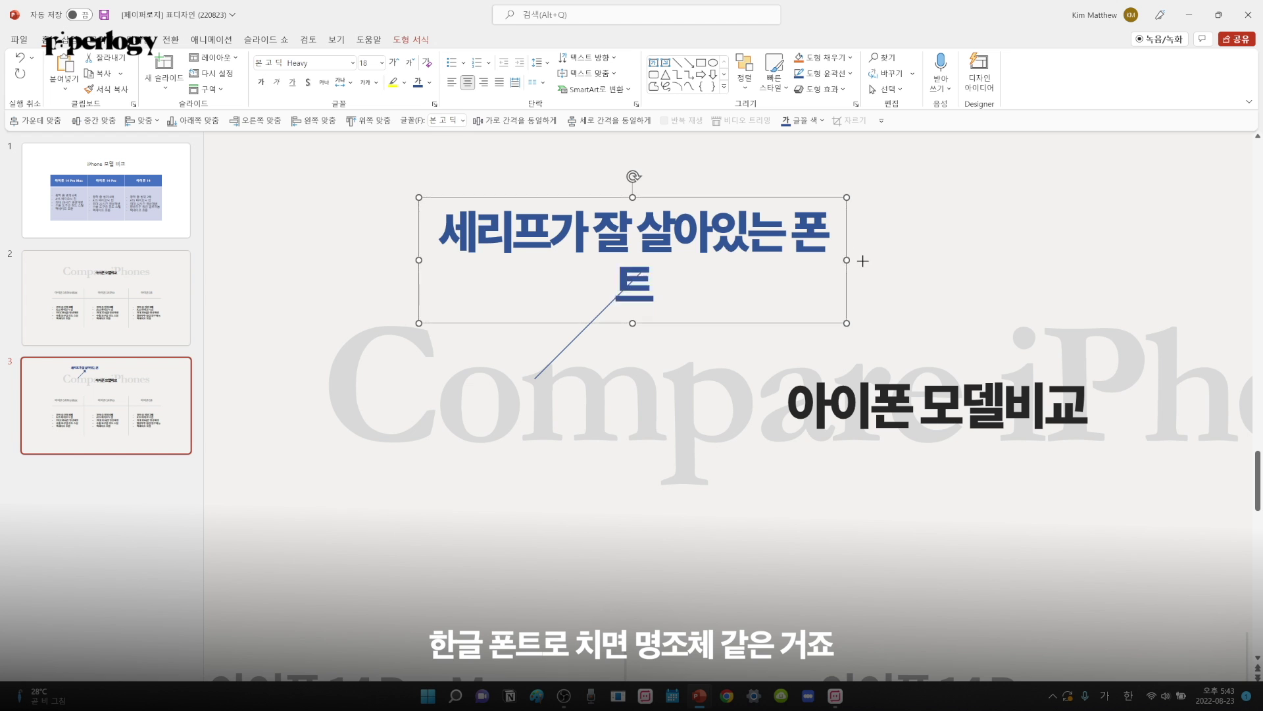
left_click_drag(862, 260, 891, 260)
left_click(975, 263)
- Check the font sizes of the title boxes and select all of the Korean title text
left_click(435, 401)
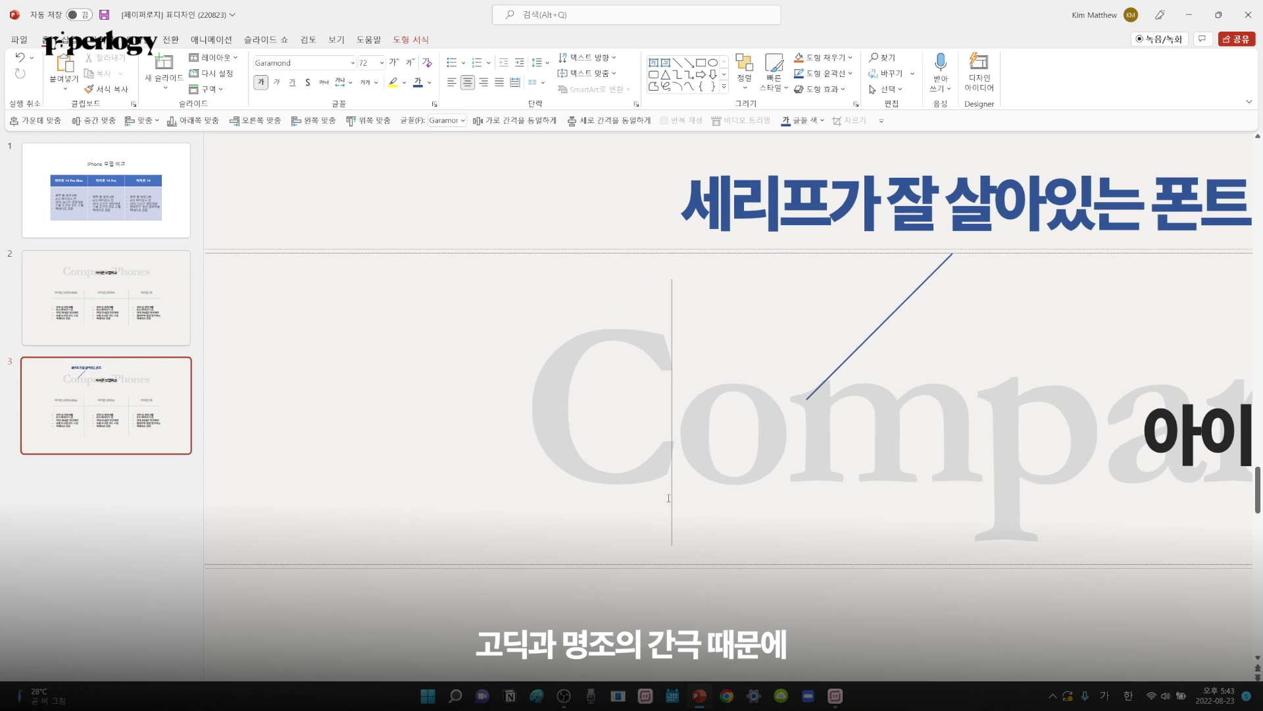
scroll(769, 438, "right", 2)
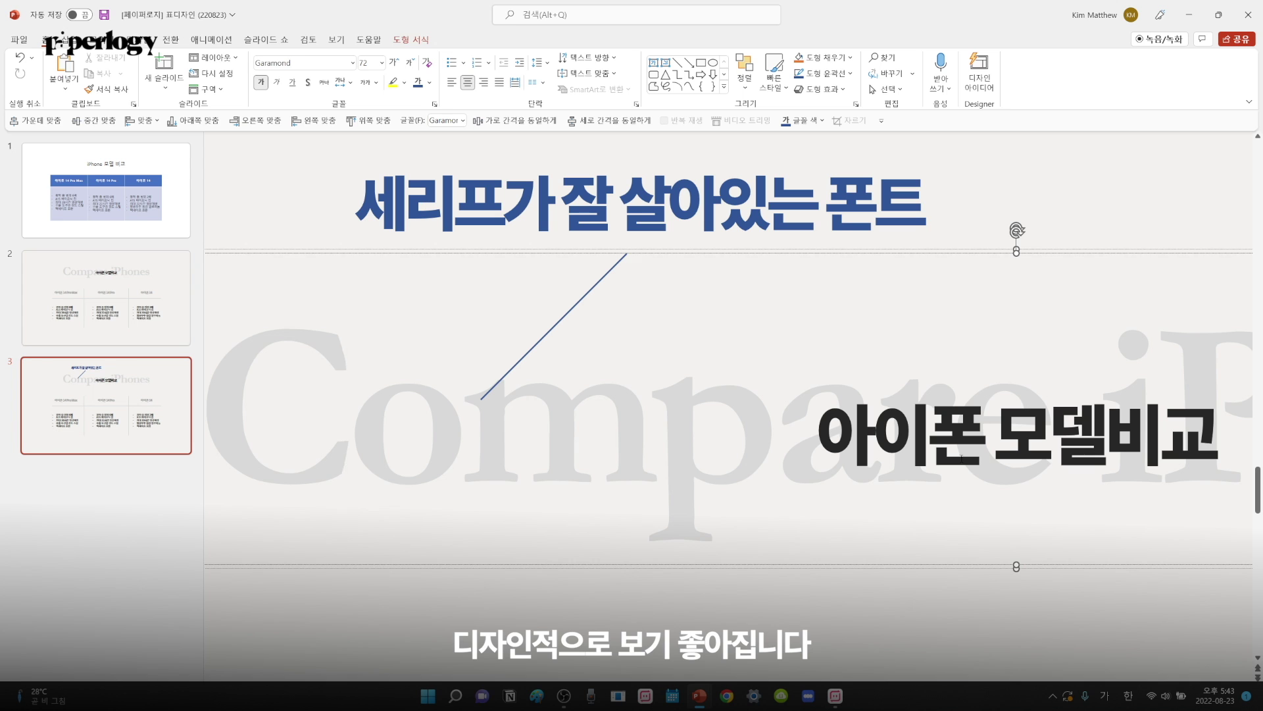
left_click(1106, 441)
left_click(382, 63)
key("Escape")
left_click(954, 411)
left_click(954, 412)
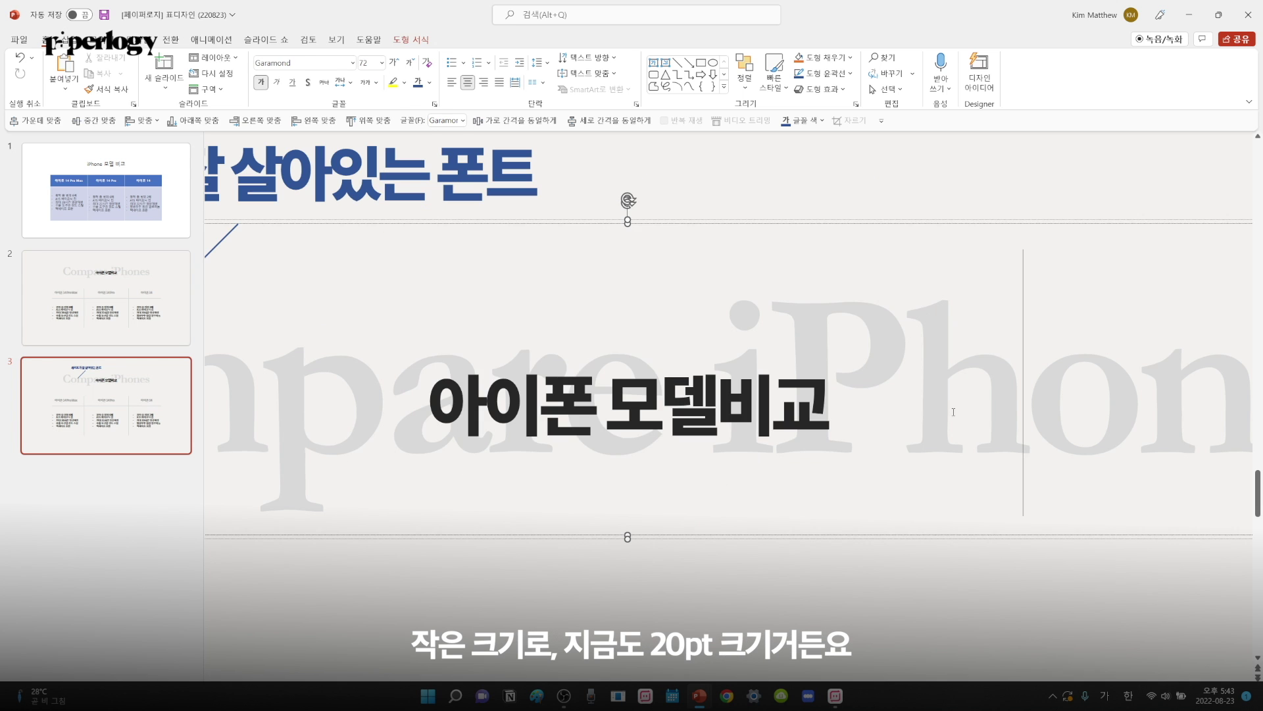
key("ctrl+a")
left_click(352, 63)
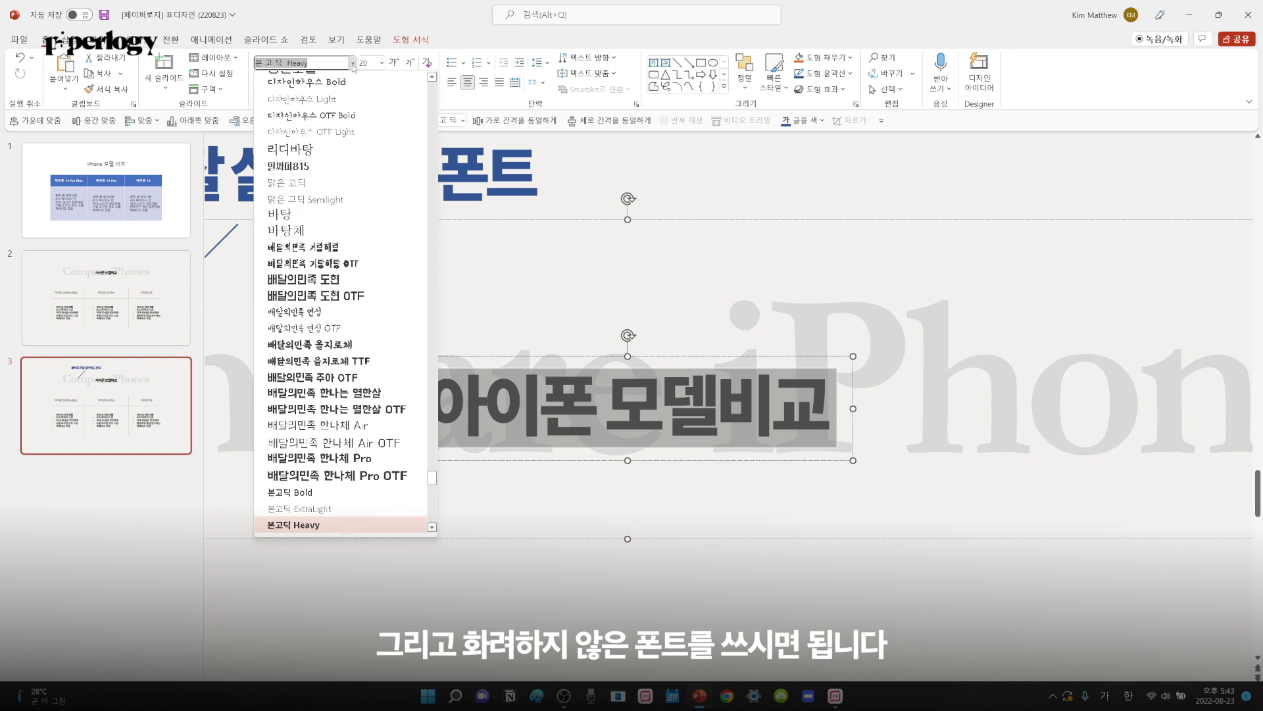
- Set the Korean title in the 배달의민족 기랑해랑 font
left_click(335, 248)
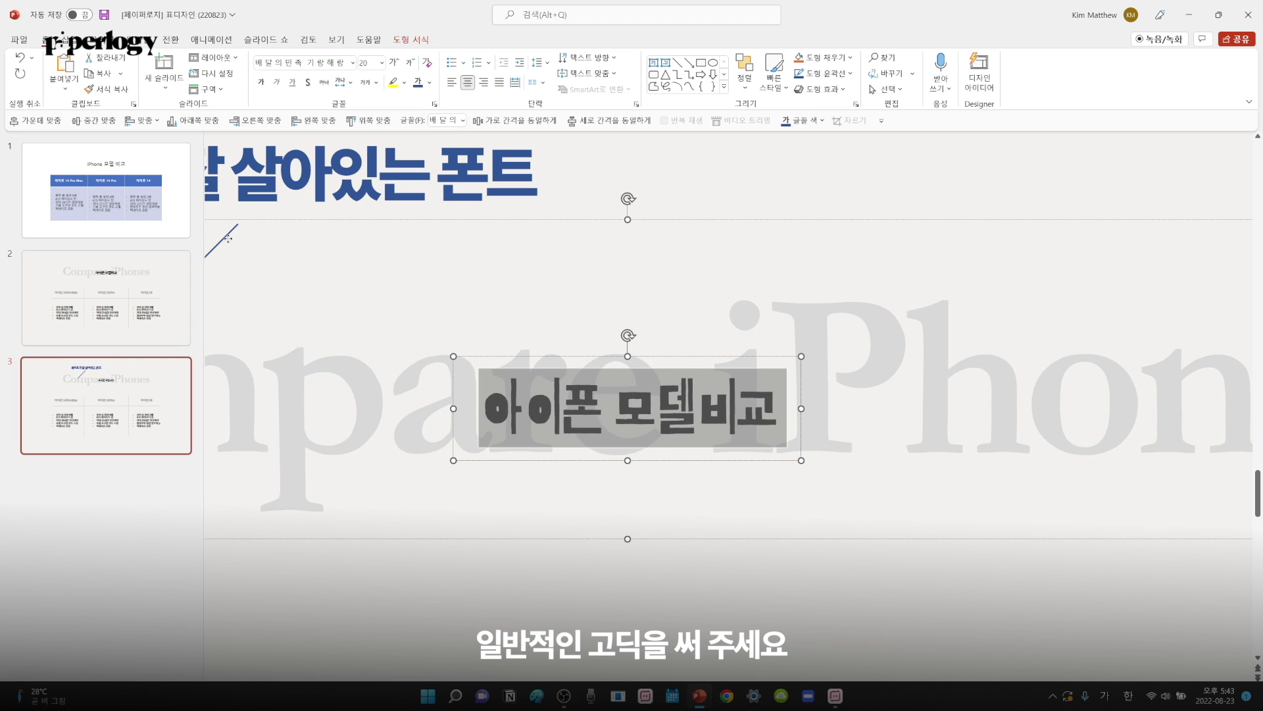
left_click_drag(230, 238, 799, 258)
scroll(799, 258, "up", 1)
- Relabel the top heading '화려한 디자인 폰트 X', then play slide 2 full-screen
left_click(880, 223)
key("ctrl+a")
type("화려한 디장자인 폰트 ㅌ")
key("BackSpace")
key("BackSpace")
key("Hangul")
type("X")
left_click(679, 492)
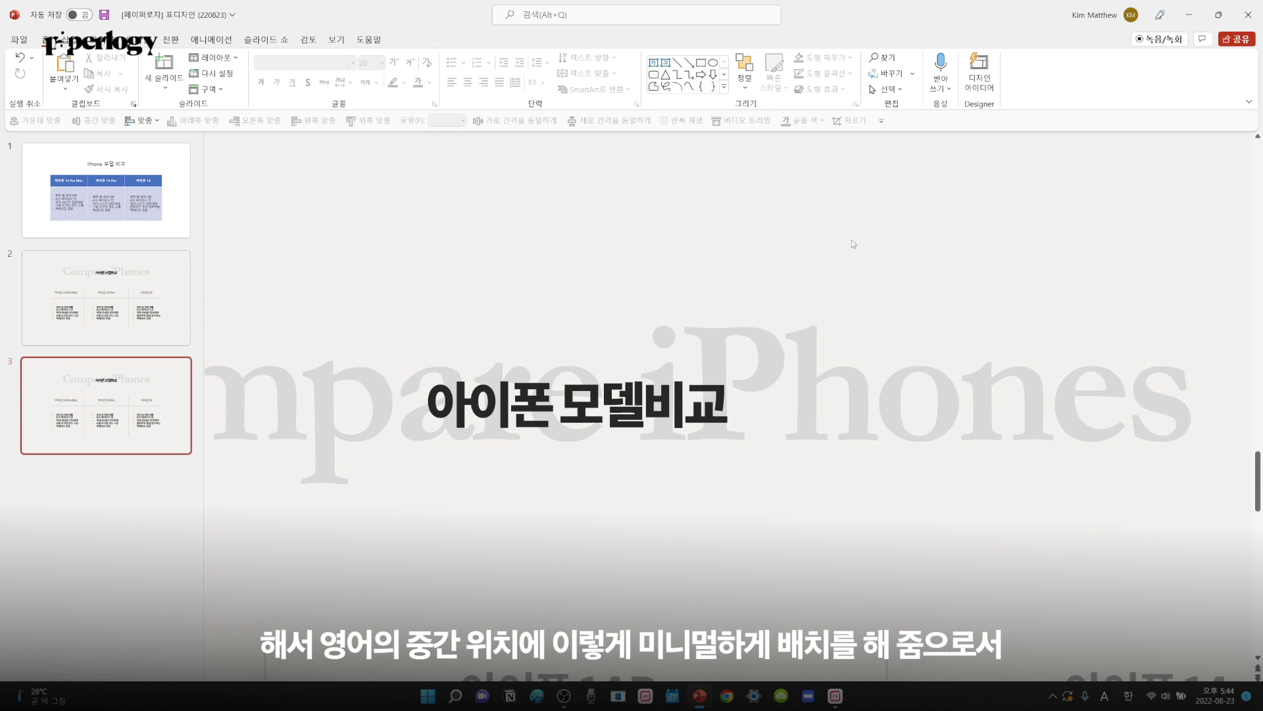
key("Up")
key("shift+F5")
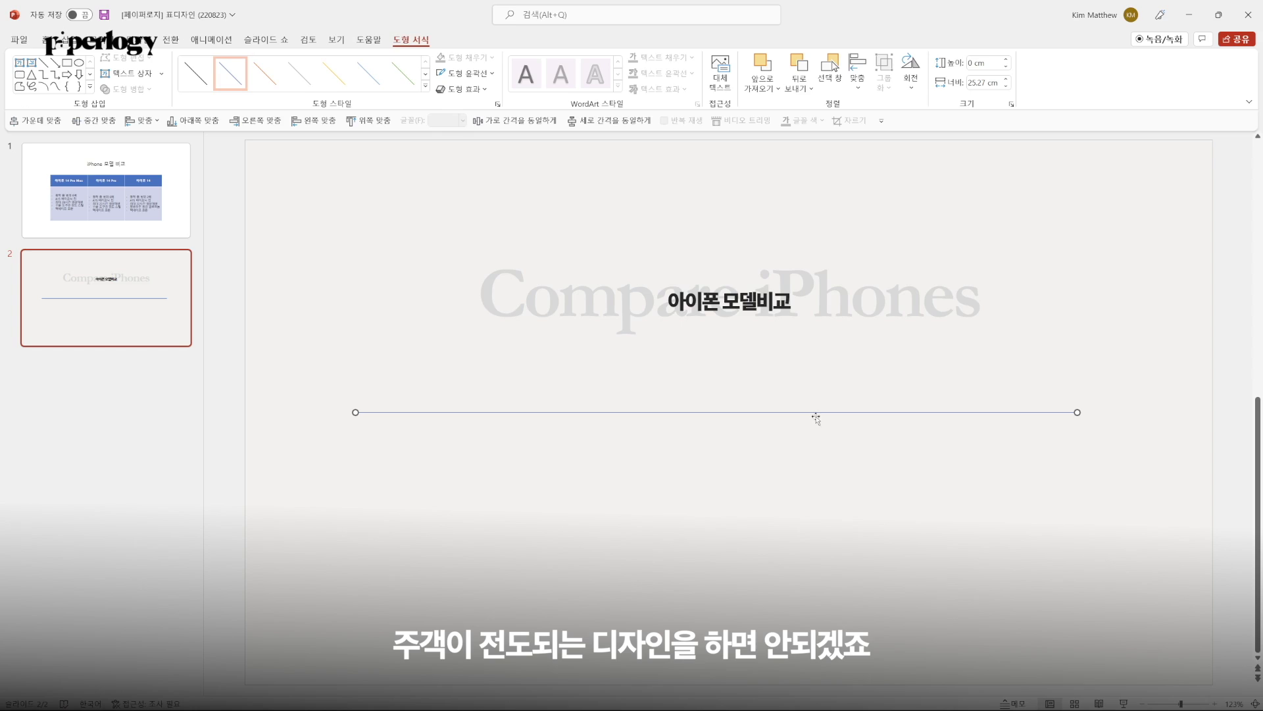
- Make the divider line light grey with a soft shadow blurred to 44 pt
right_click(818, 412)
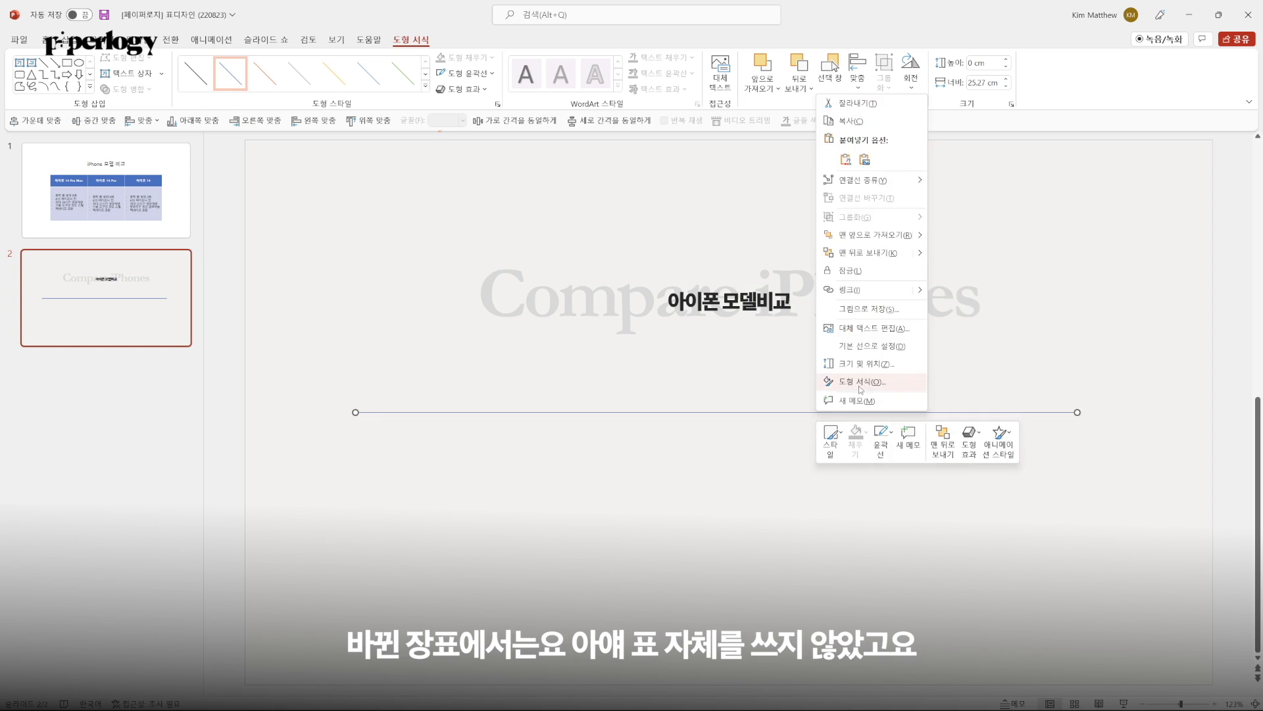
left_click(875, 375)
left_click(1228, 362)
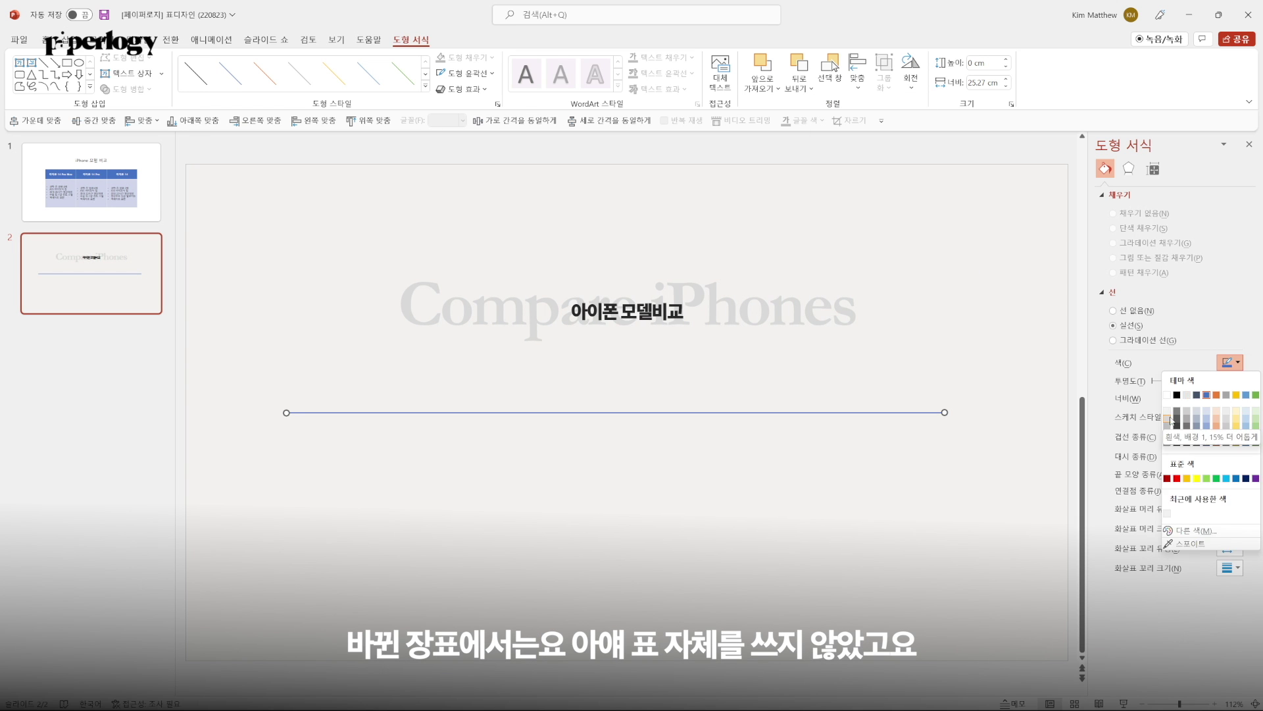
left_click(1188, 396)
left_click(1128, 168)
left_click(1118, 195)
left_click_drag(1153, 285, 1166, 284)
left_click(1105, 168)
left_click(1112, 291)
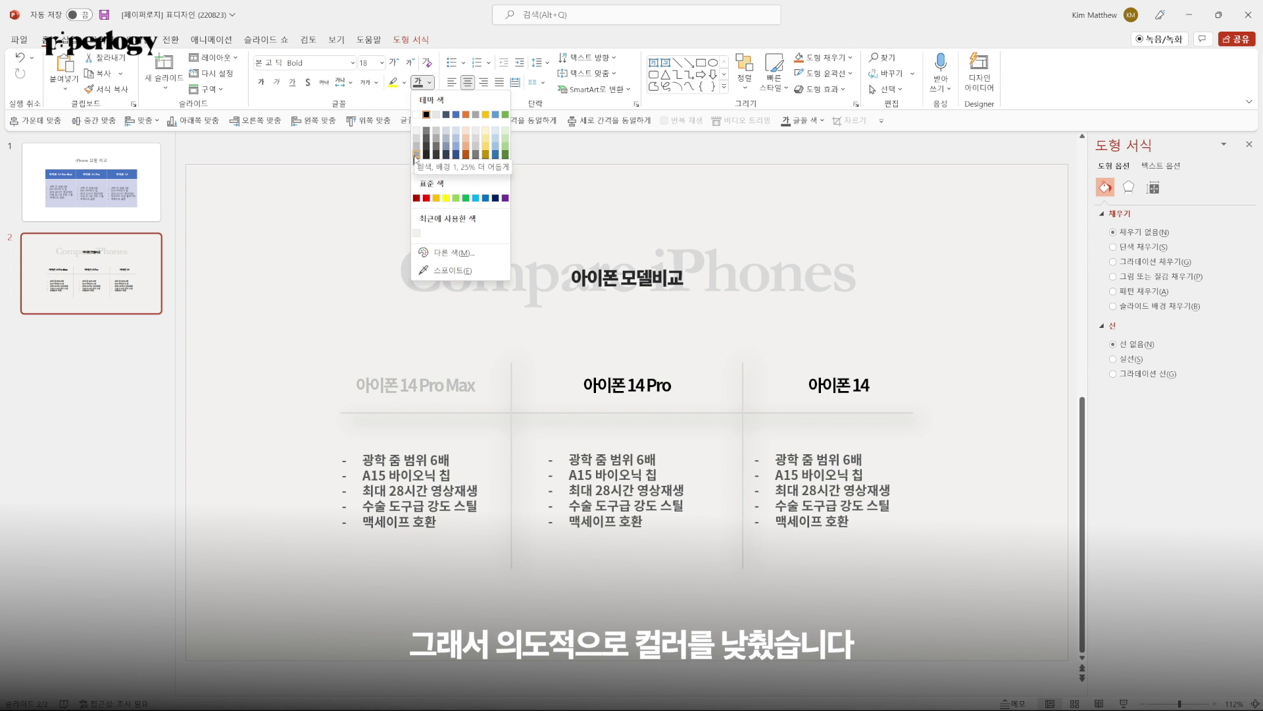
- Turn the model headers grey and select the three bullet text boxes
left_click(417, 159)
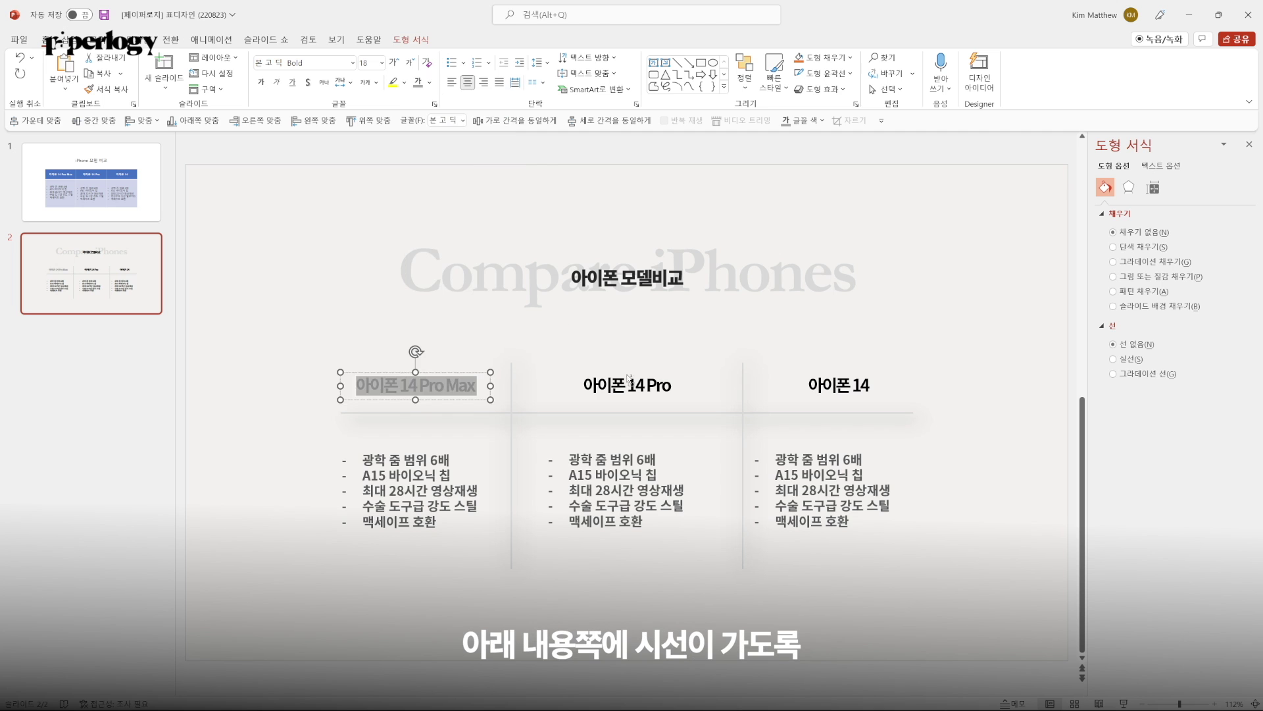
left_click(1064, 369)
left_click(849, 447)
left_click(704, 492, "shift")
left_click(461, 494, "shift")
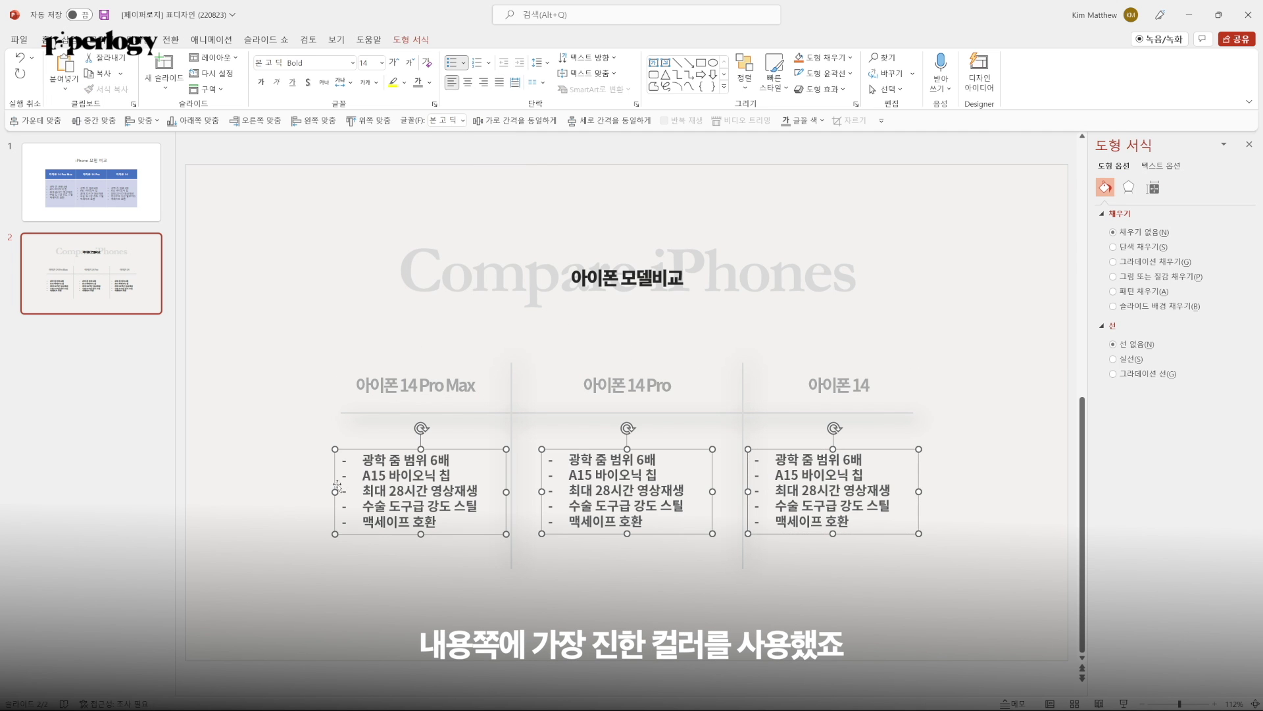
- Centre the three bullet boxes and nudge the outer ones into even spacing
left_click_drag(335, 492, 348, 491)
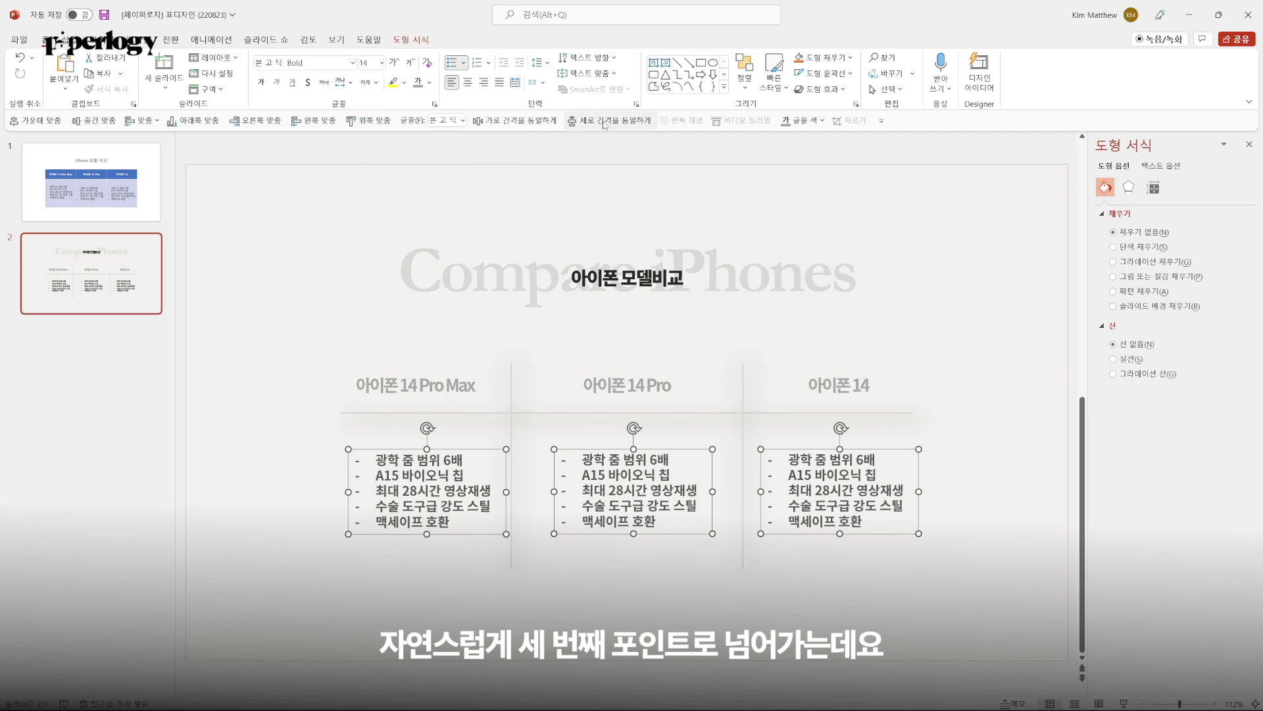
left_click(34, 120)
left_click_drag(835, 493, 841, 494)
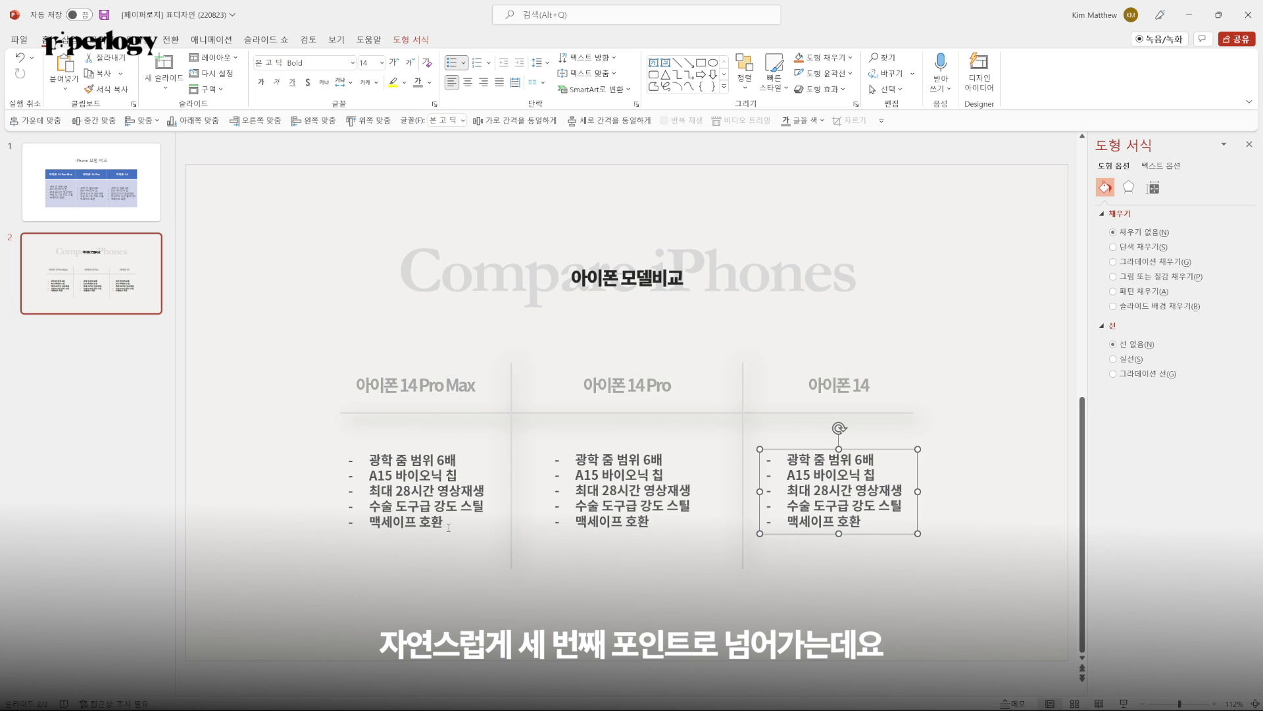
left_click_drag(421, 493, 416, 493)
left_click(440, 595)
left_click(997, 425)
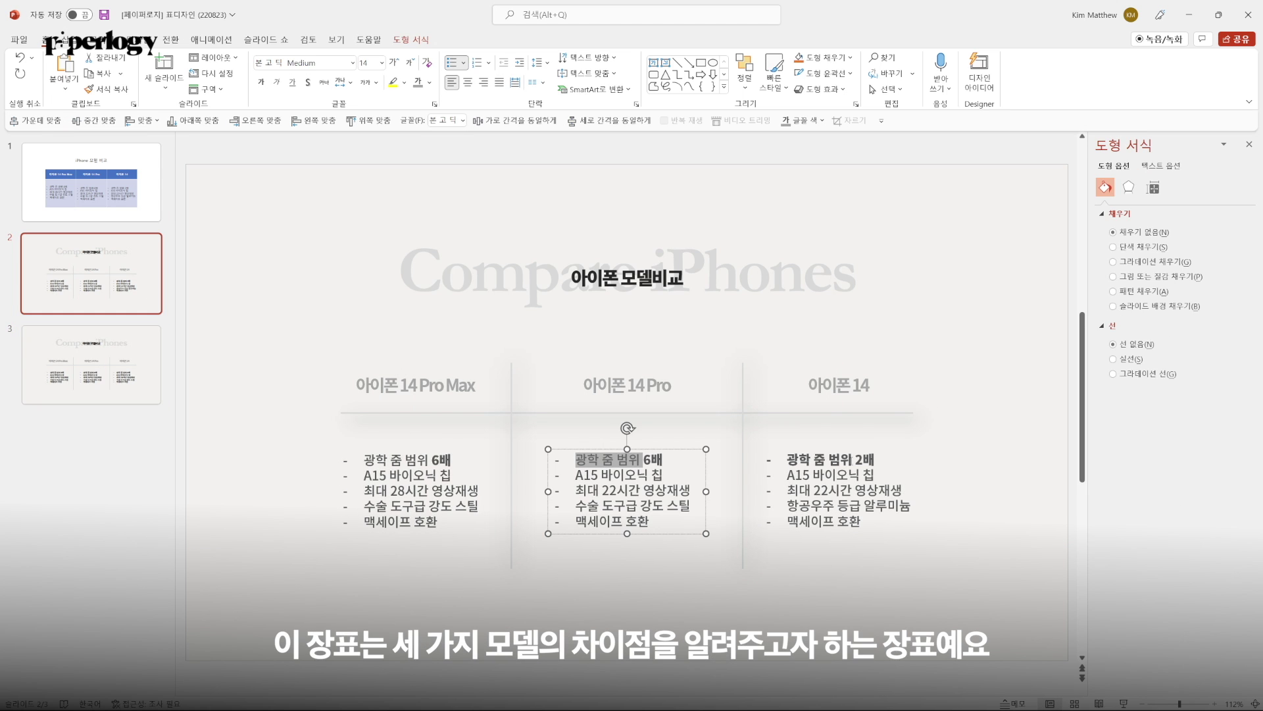
- Bold the 6배 figure in the Pro Max list and 22시간 in the Pro list
left_click_drag(788, 459, 851, 459)
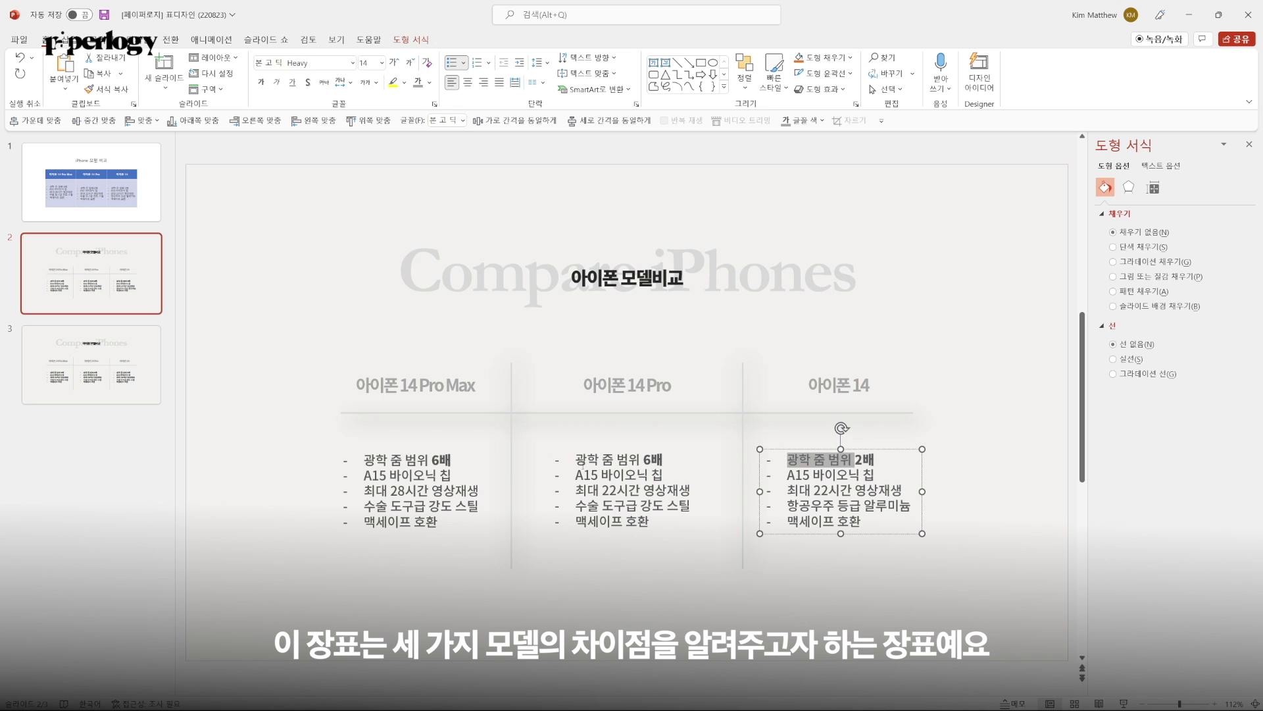
left_click_drag(457, 458, 431, 491)
key("ctrl+b")
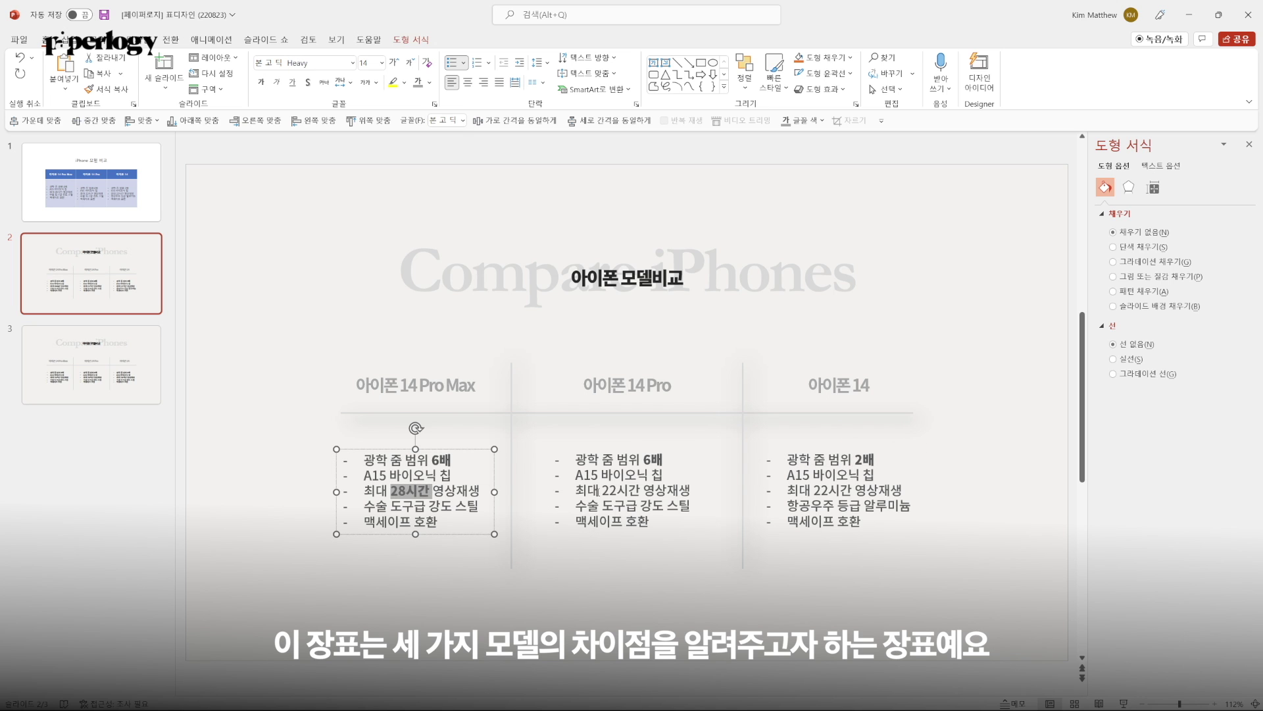
left_click_drag(603, 490, 642, 490)
key("ctrl+b")
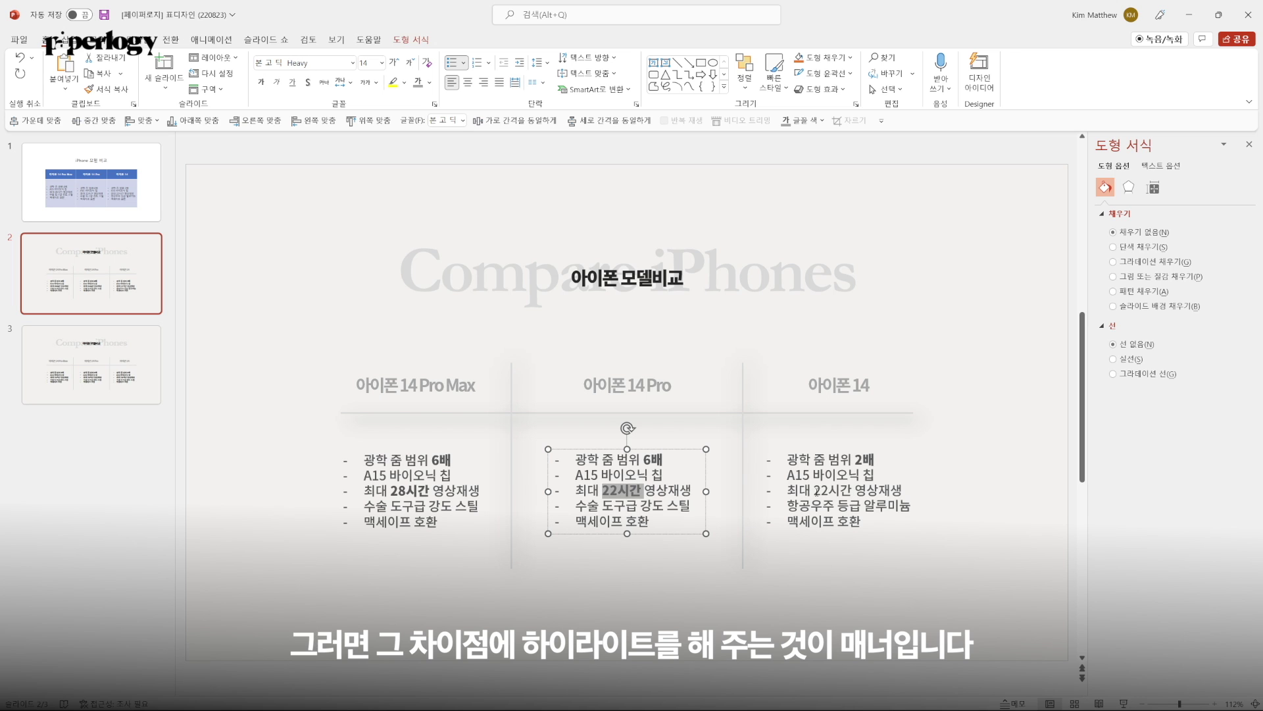
- Change the iPhone 14 playback time to 19시간 in bold, then return to slide 3
left_click(827, 490)
left_click_drag(827, 490, 813, 490)
type("19")
key("ctrl+b")
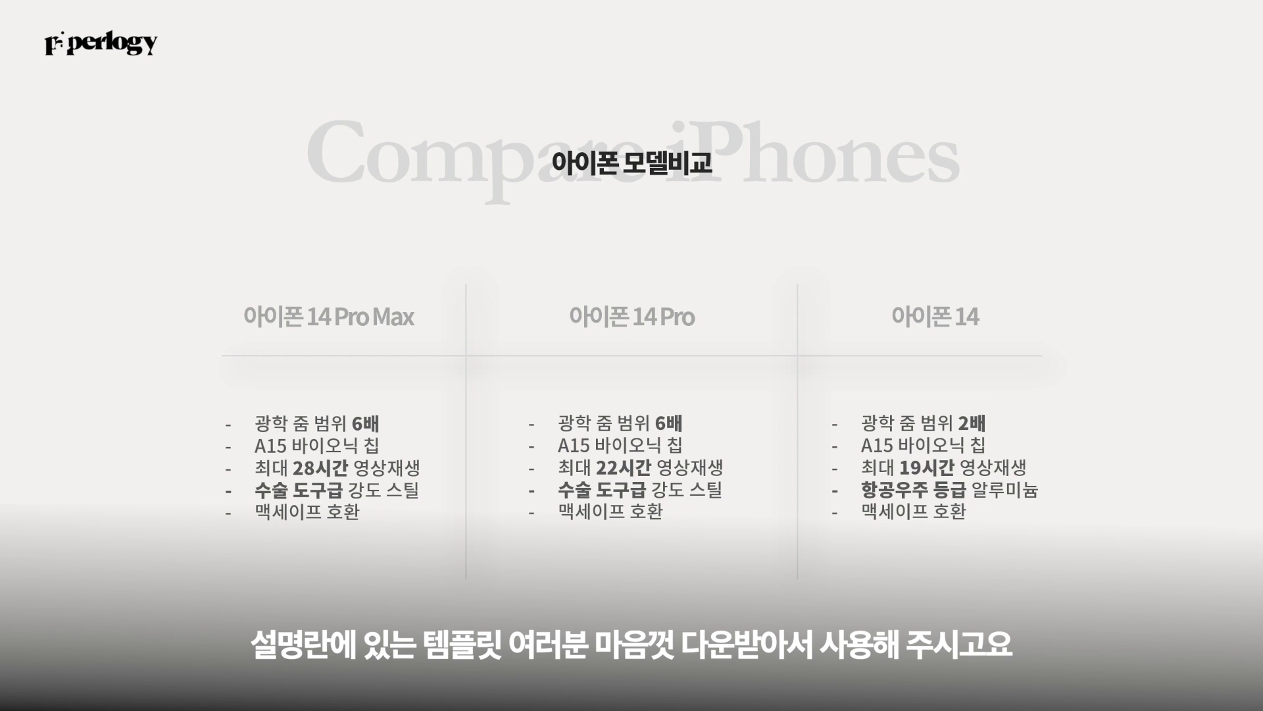
key("Escape")
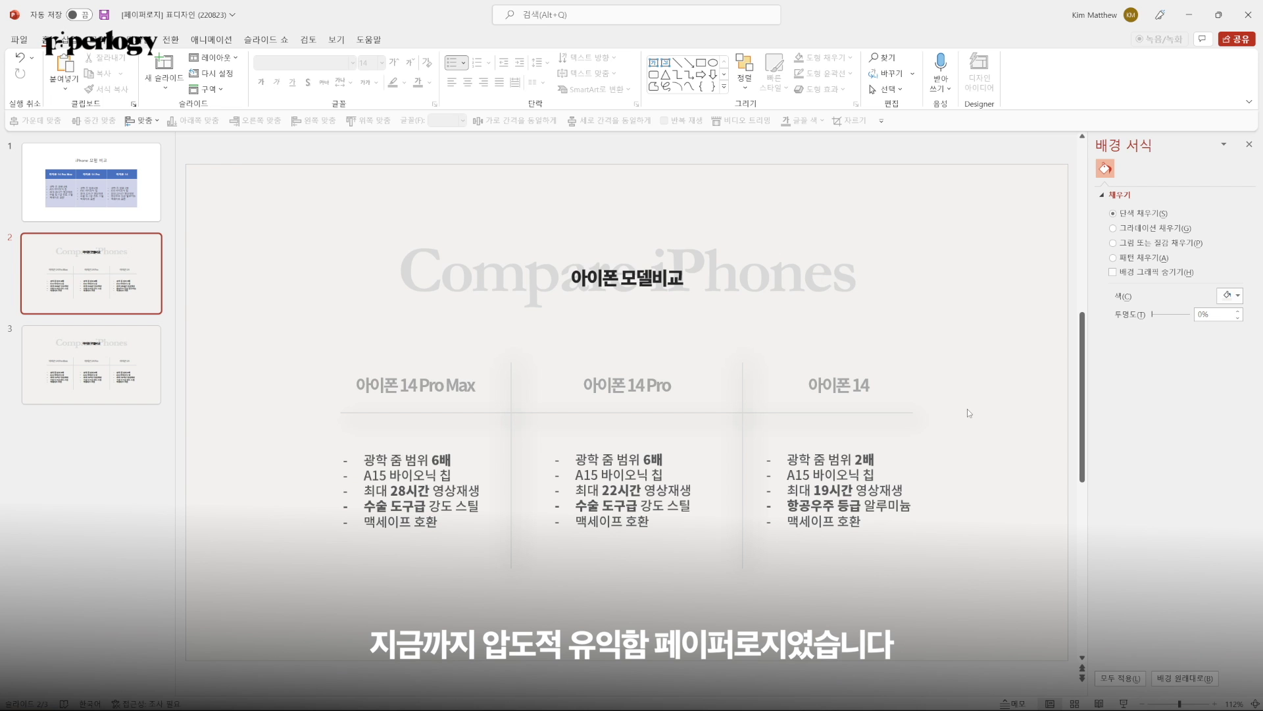
left_click(121, 392)
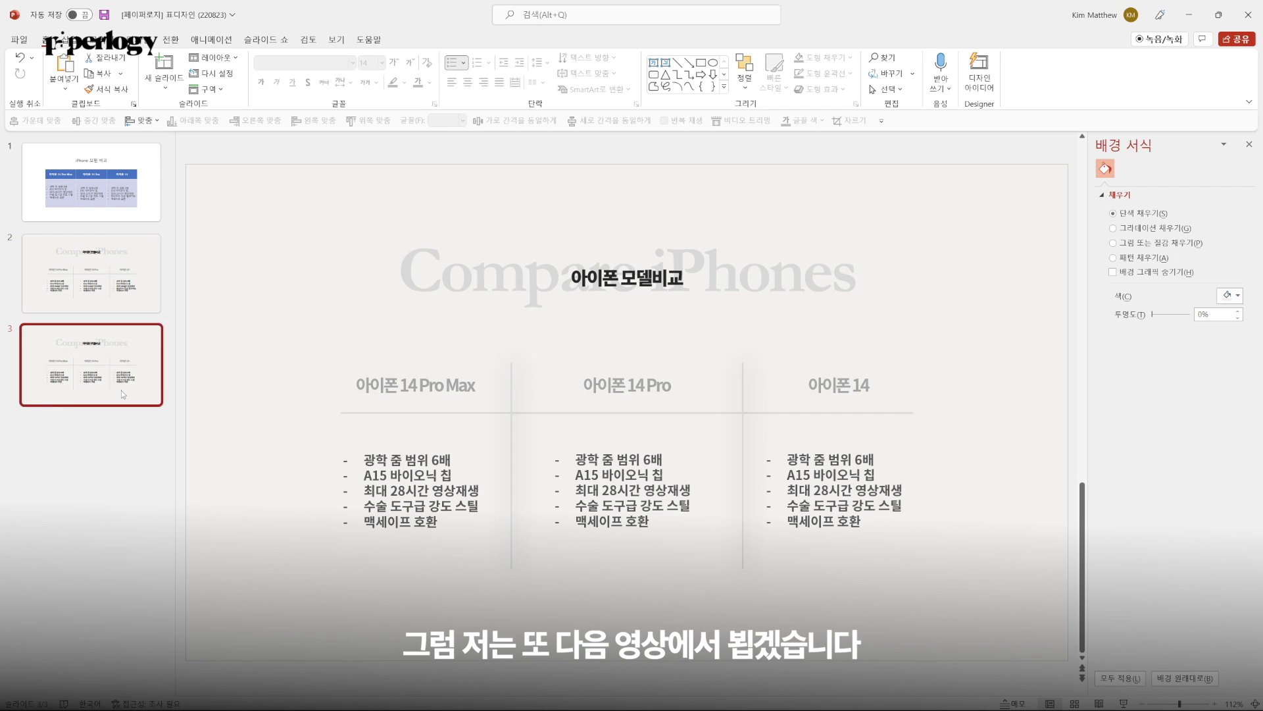